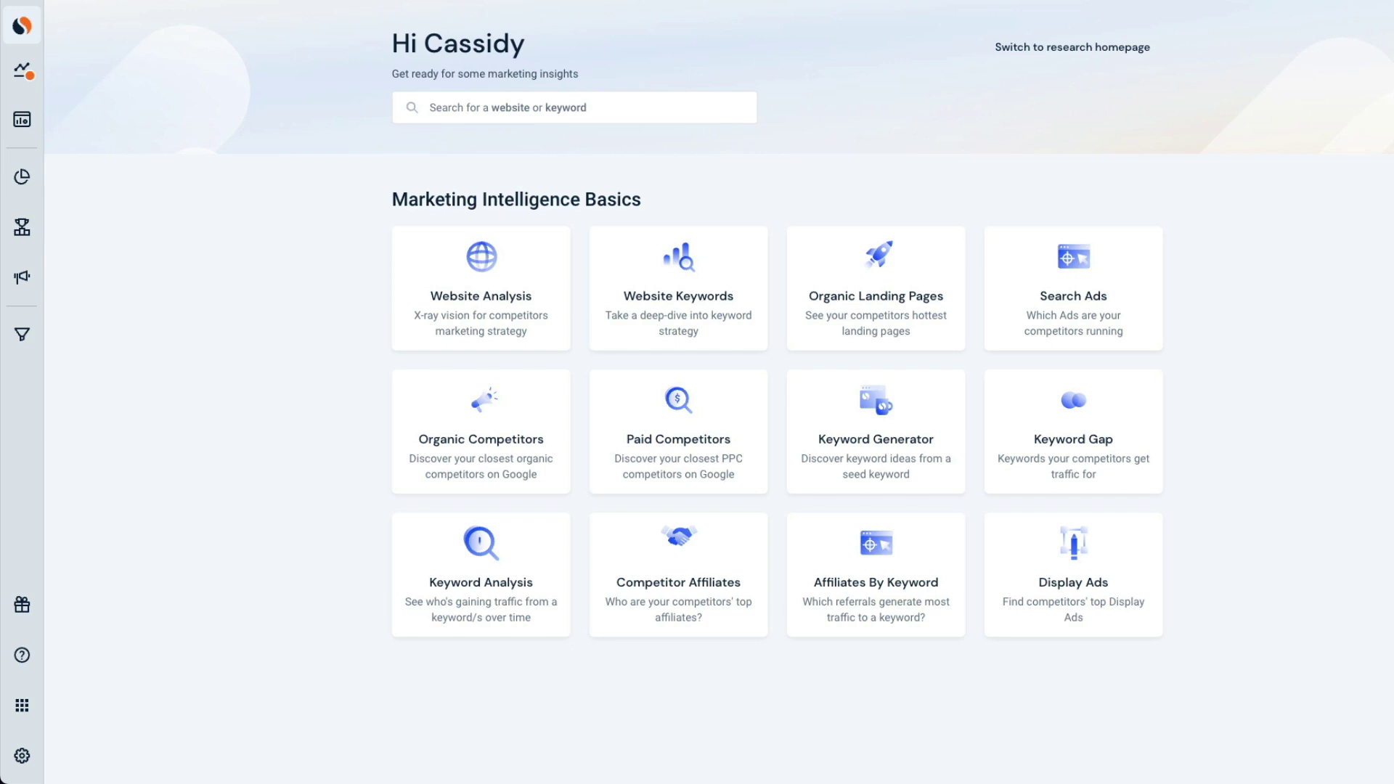
Step: Open the Traffic and Engagement report and load it for cnn.com
left_click(26, 231)
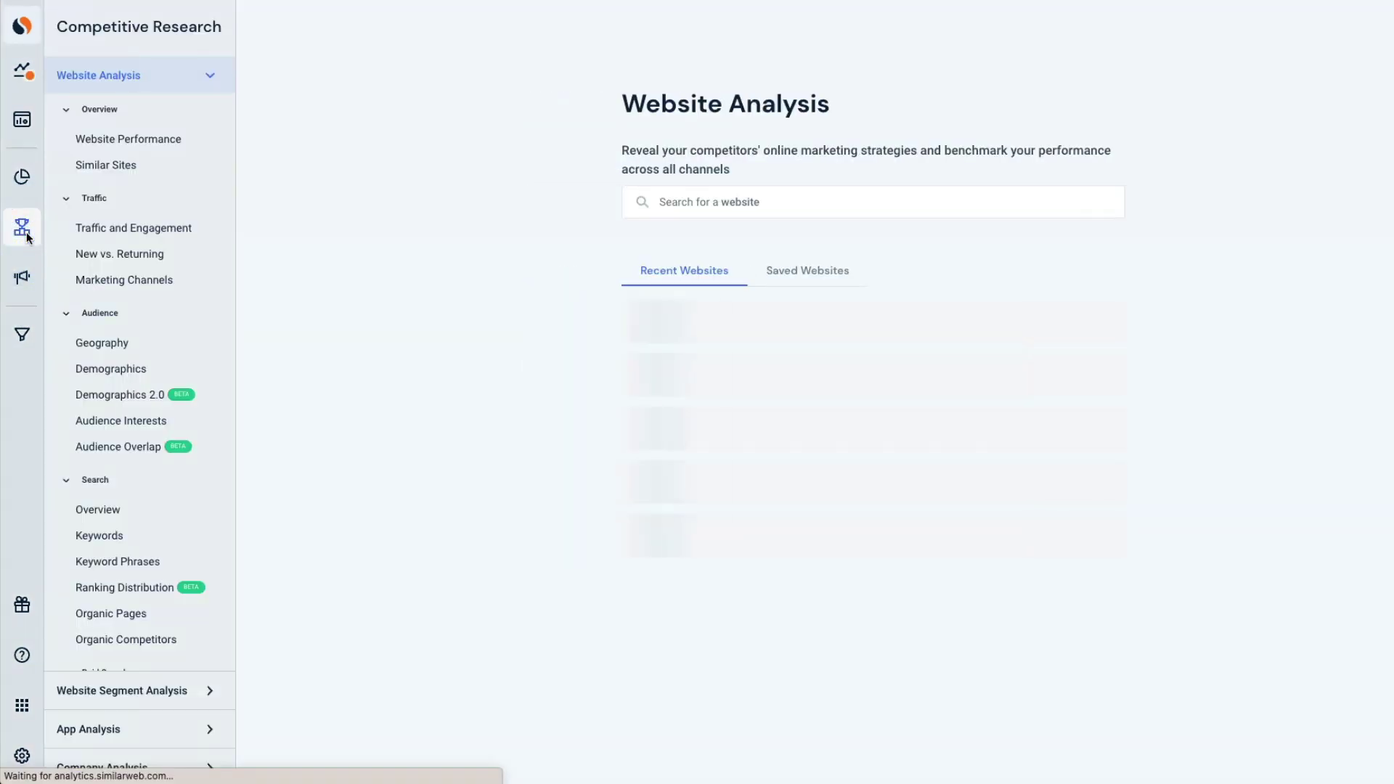
left_click(109, 230)
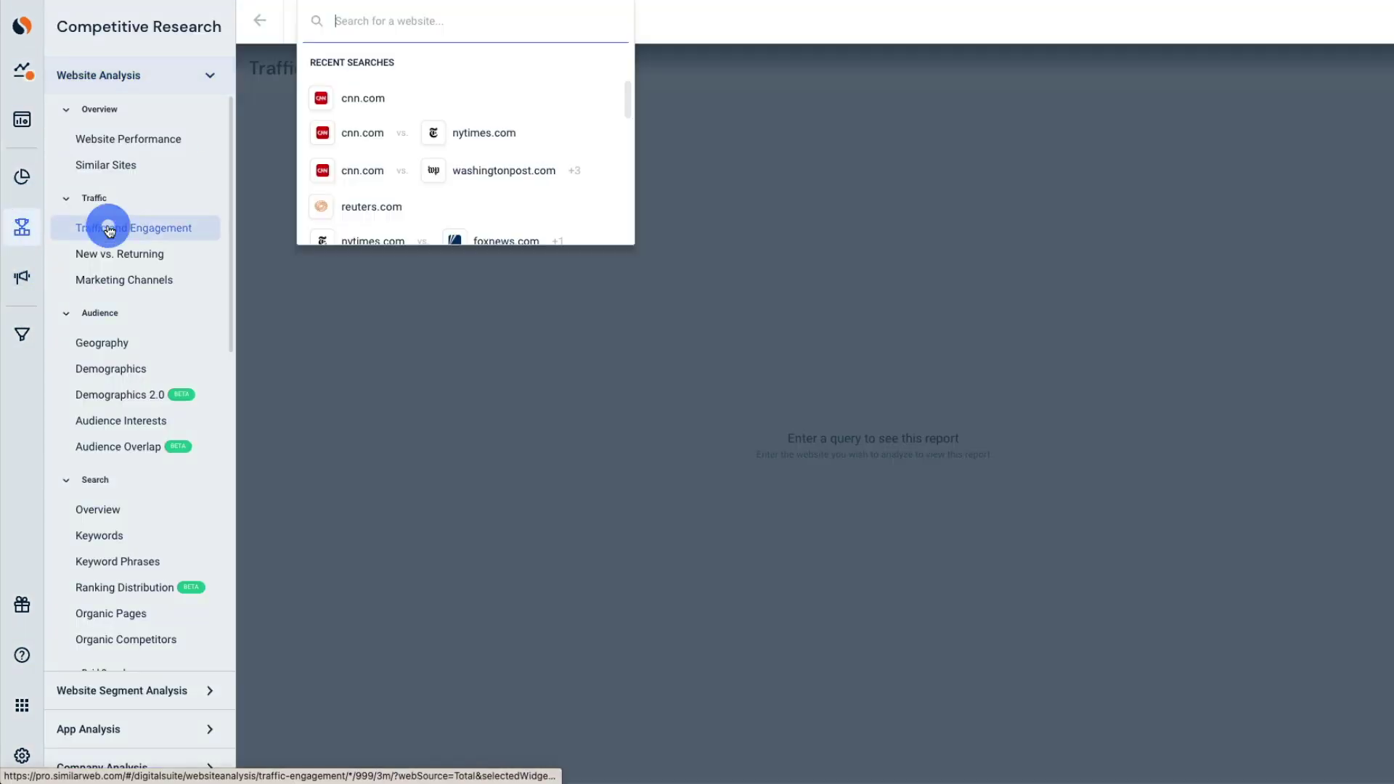
left_click(359, 23)
type("cnn.com")
left_click(373, 71)
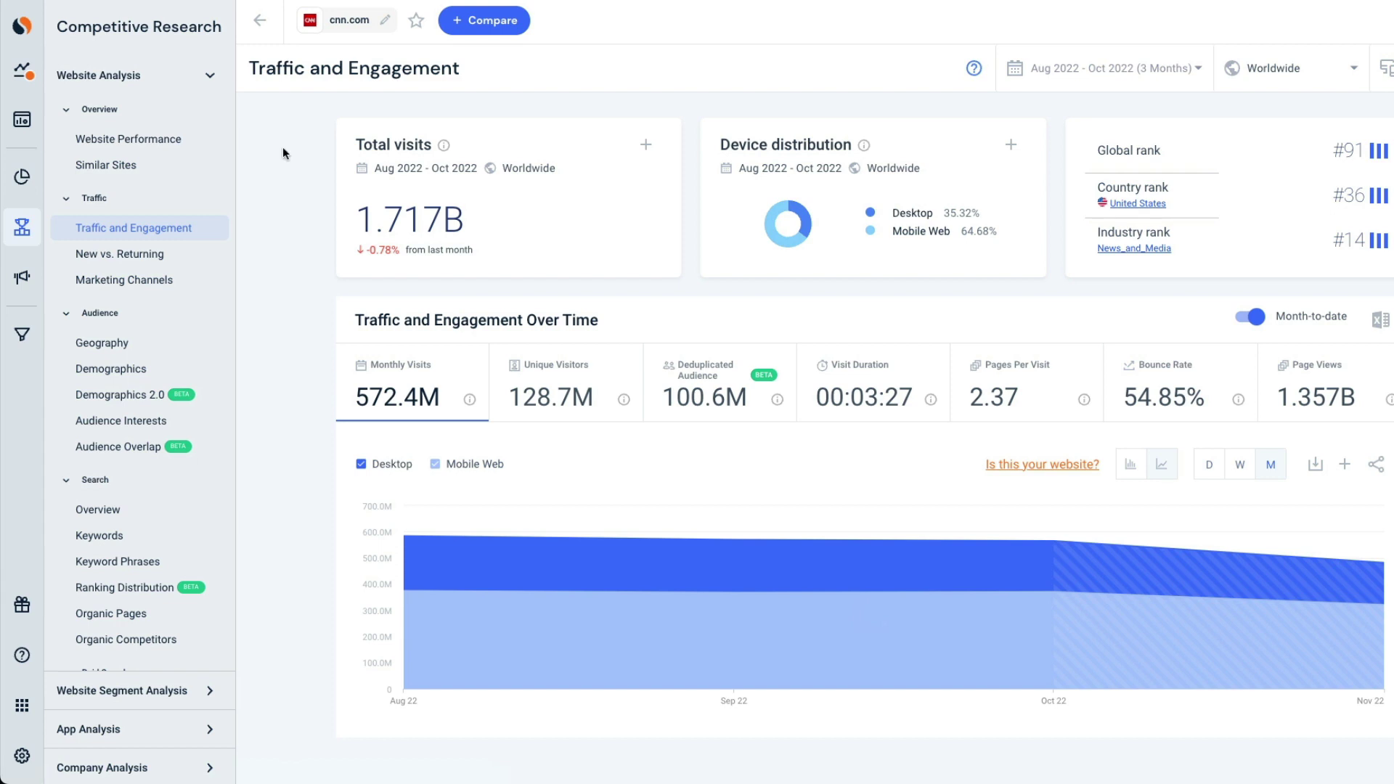
Step: Set the country filter from Worldwide to United States and add nytimes.com as a comparison site
left_click(1271, 78)
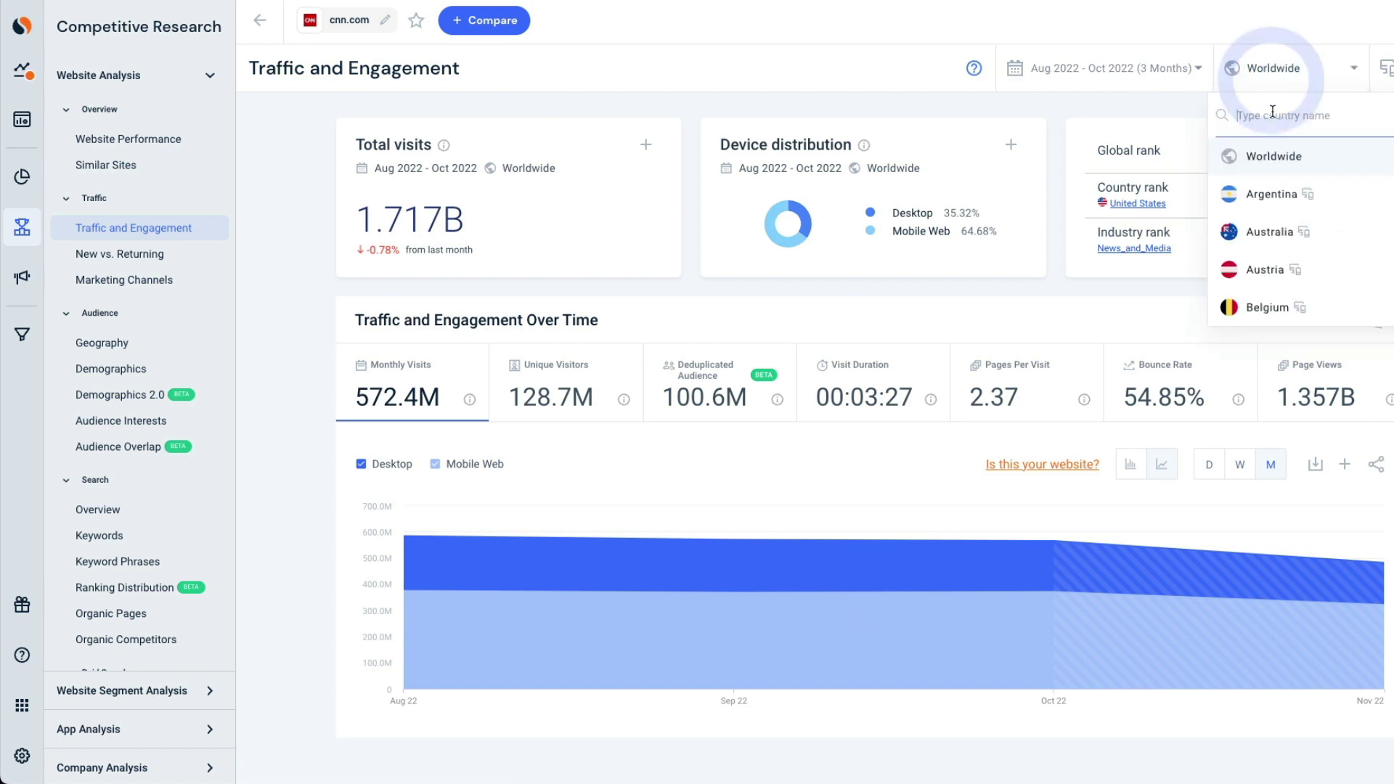
type("united")
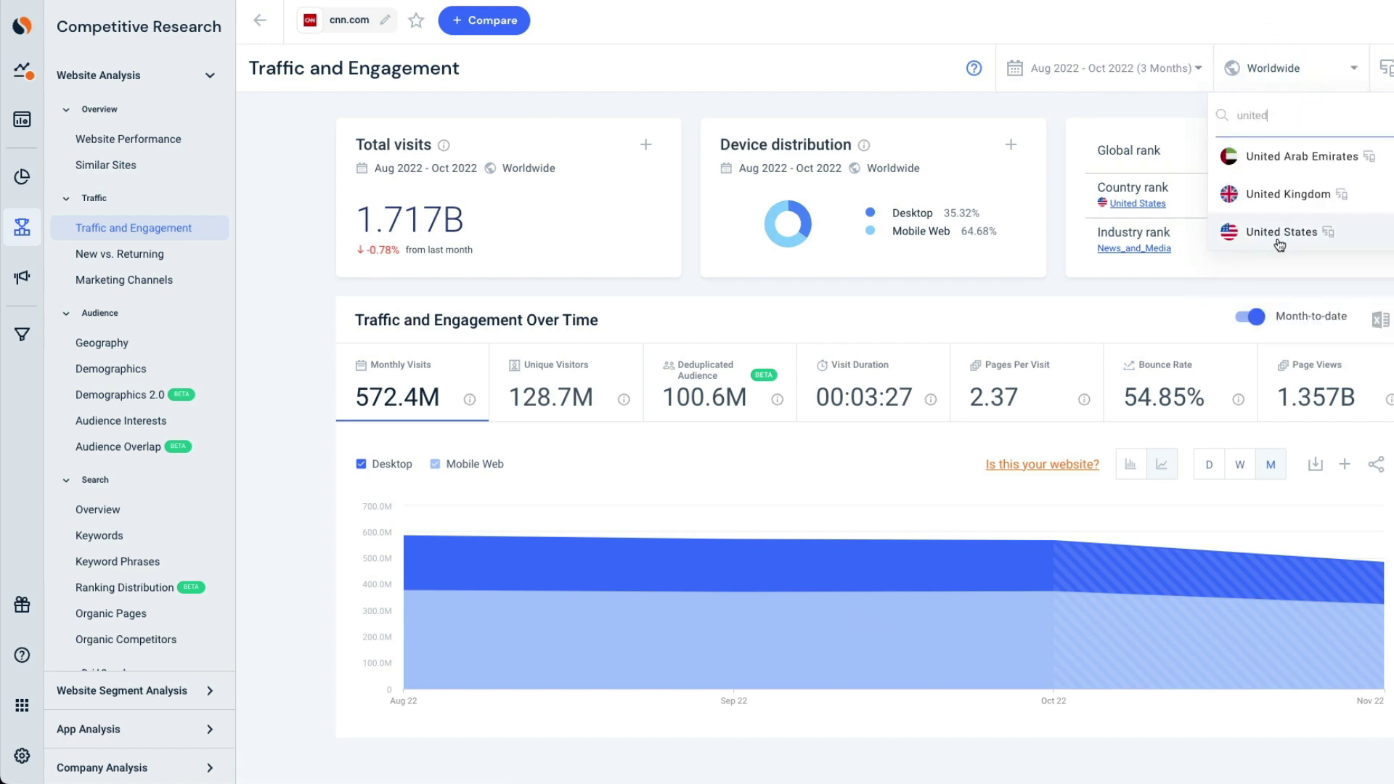
left_click(1281, 231)
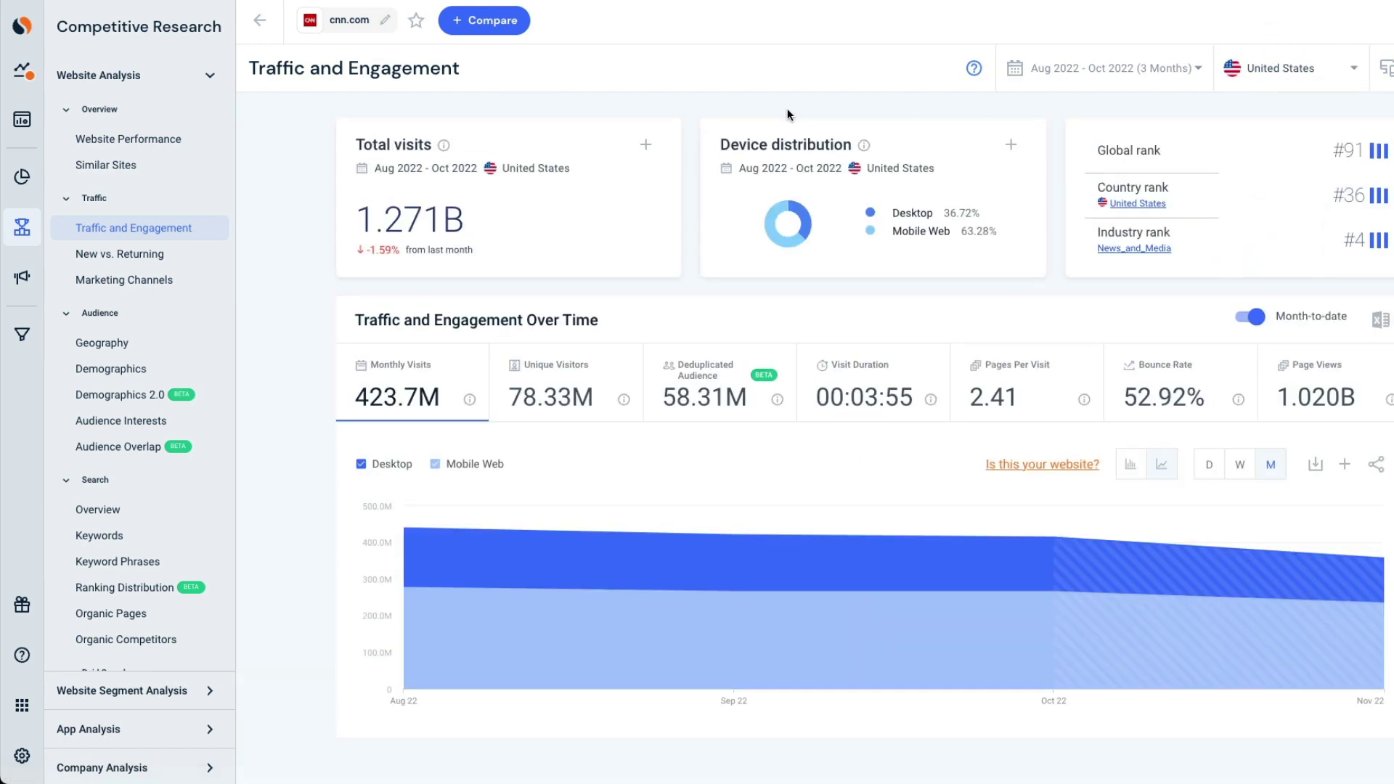
left_click(481, 27)
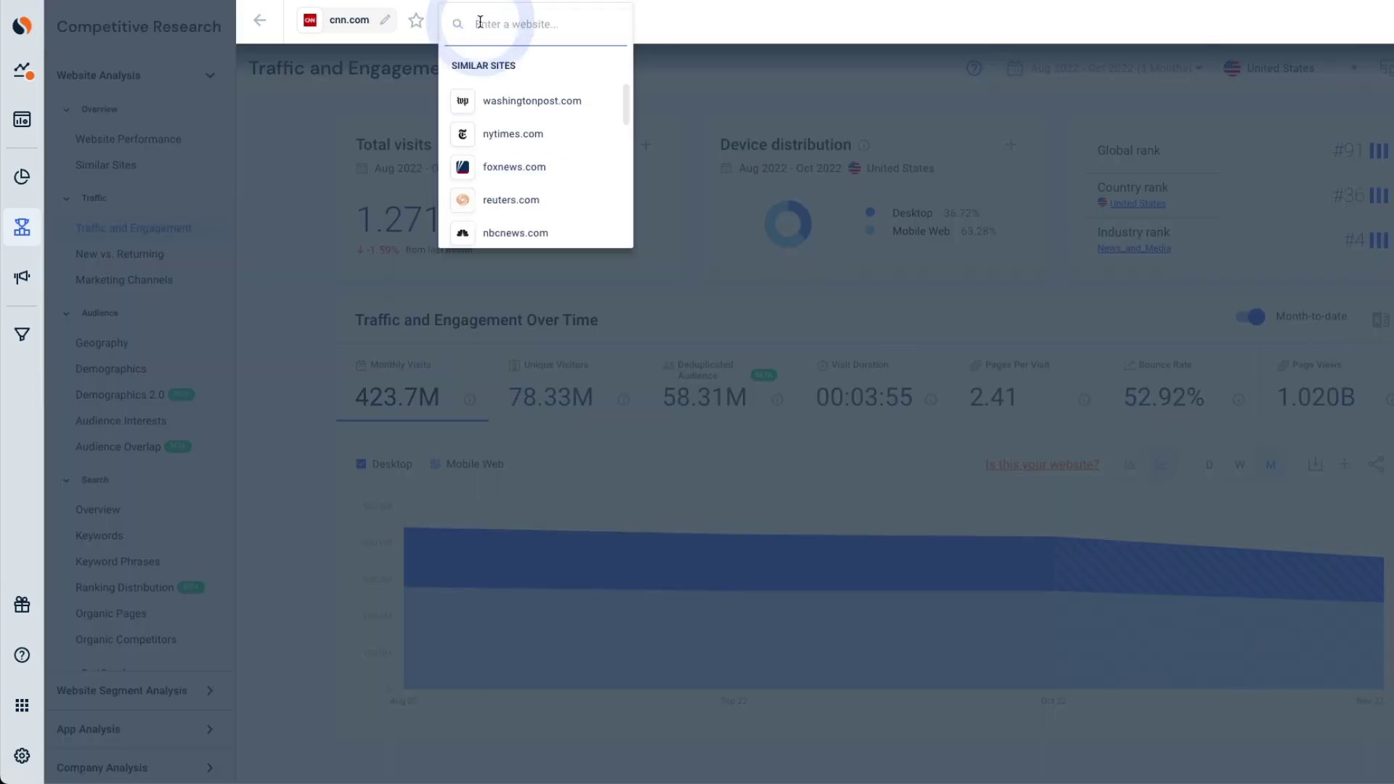
left_click(535, 145)
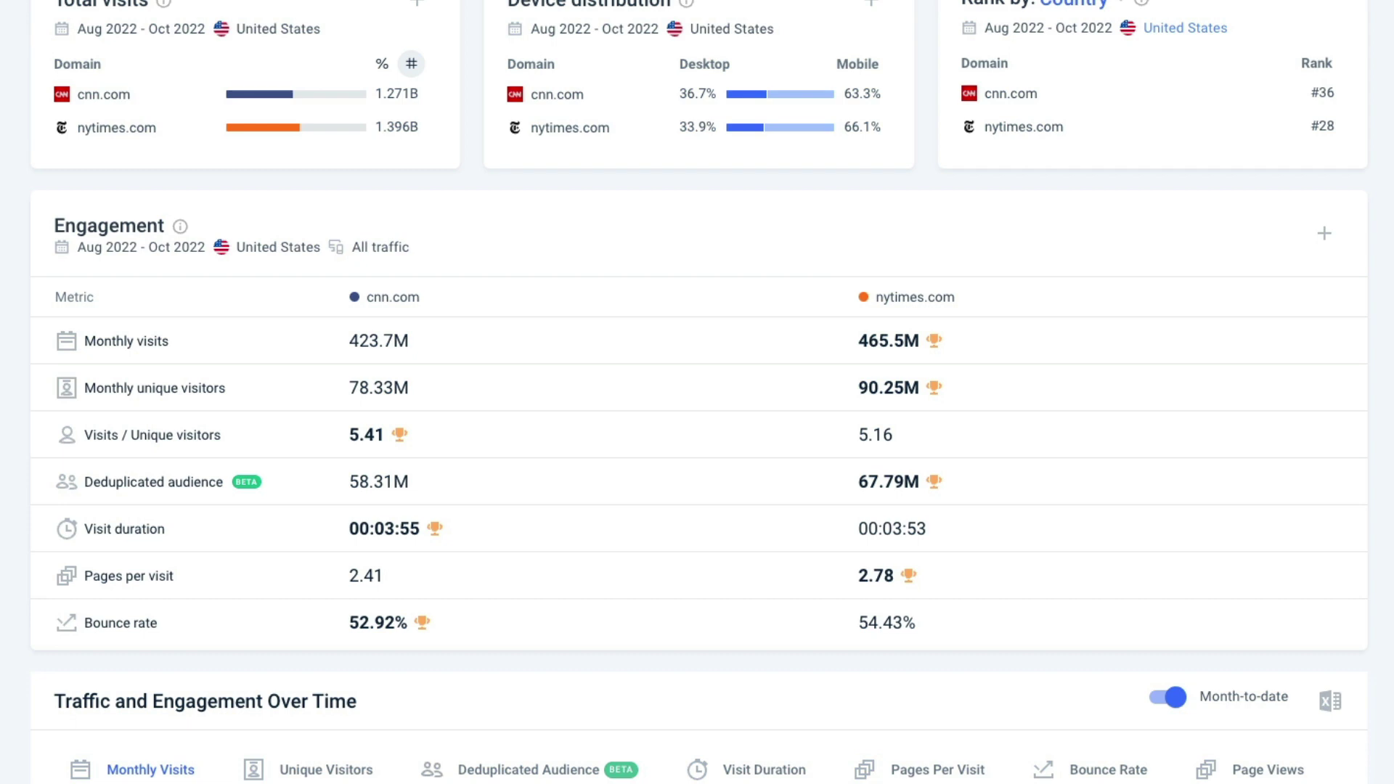
Step: View the Traffic and Engagement Over Time visits chart at weekly, then daily granularity
scroll(697, 392, "down", 2)
scroll(697, 392, "down", 2)
scroll(697, 392, "down", 2)
scroll(697, 392, "down", 1)
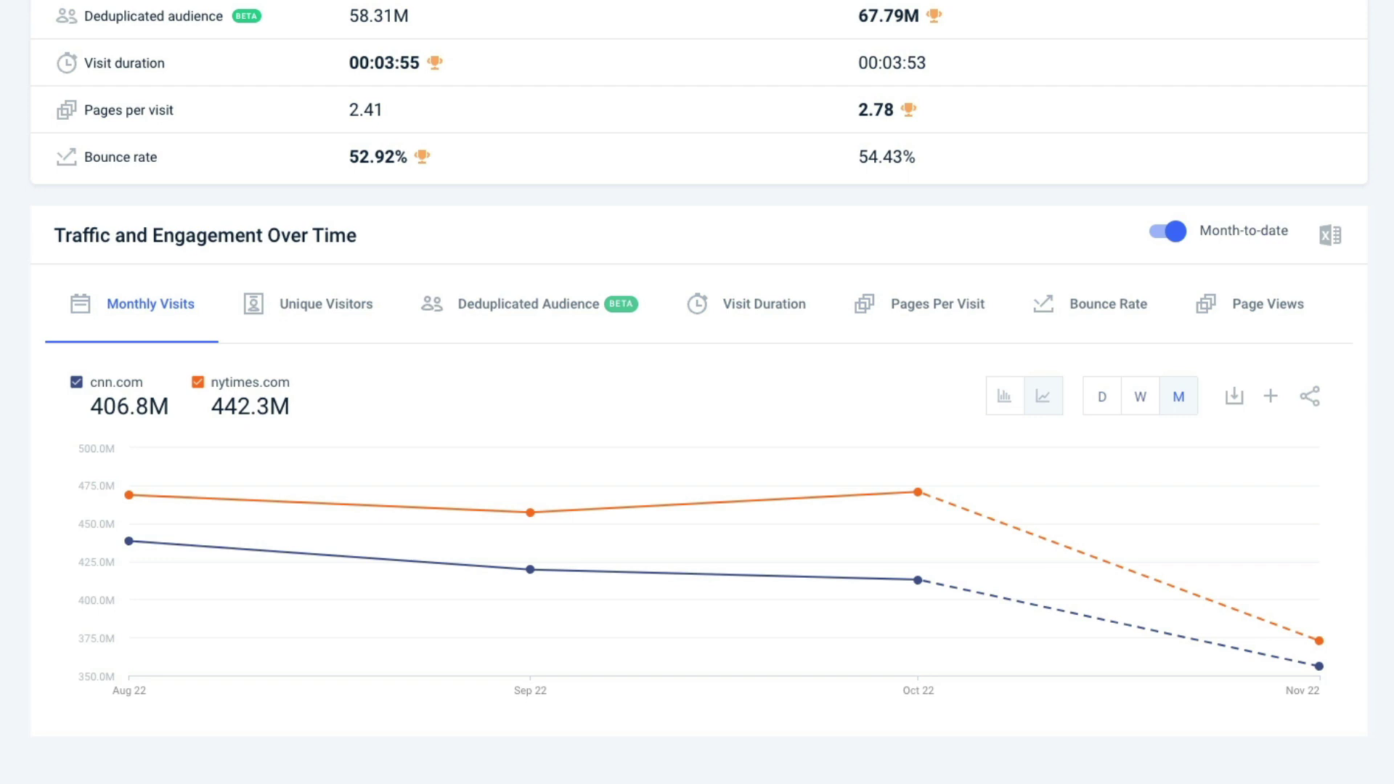
left_click(1138, 400)
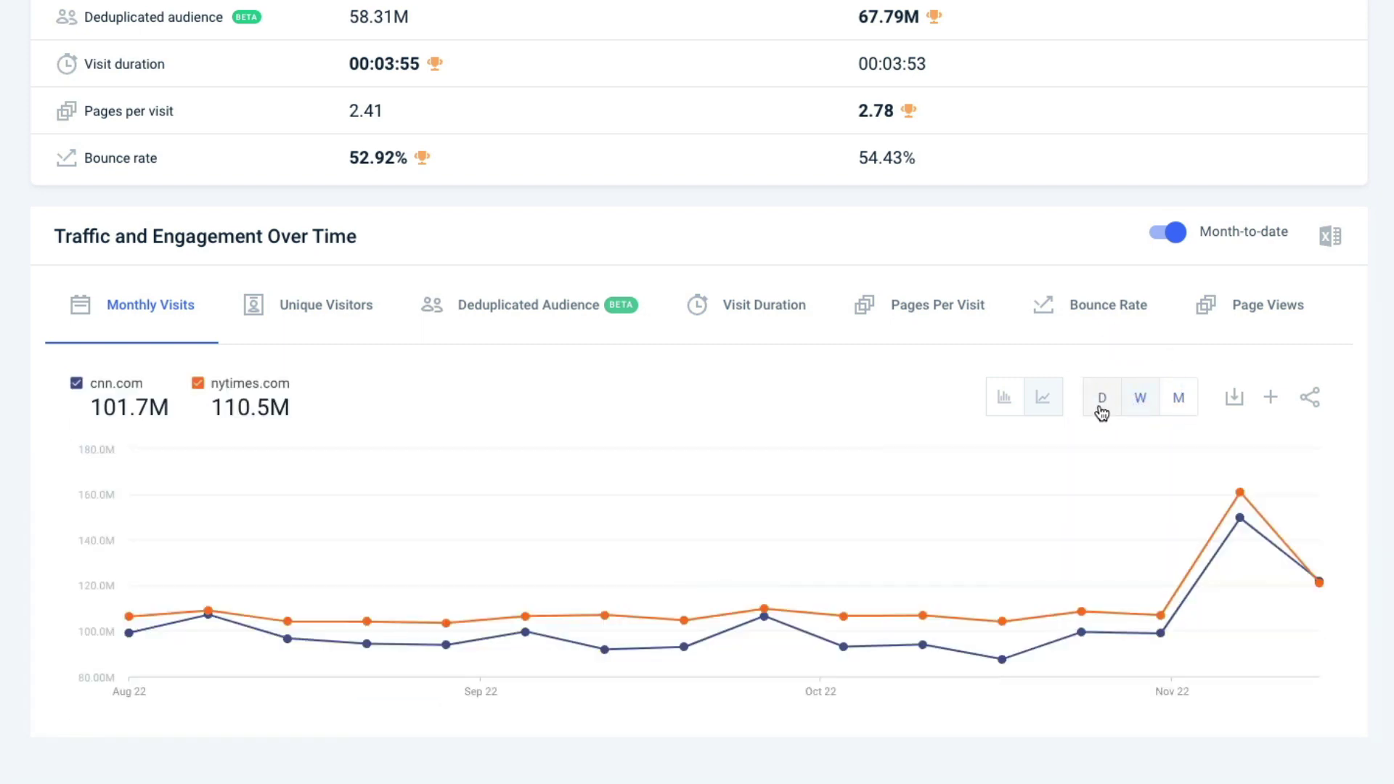
left_click(1100, 407)
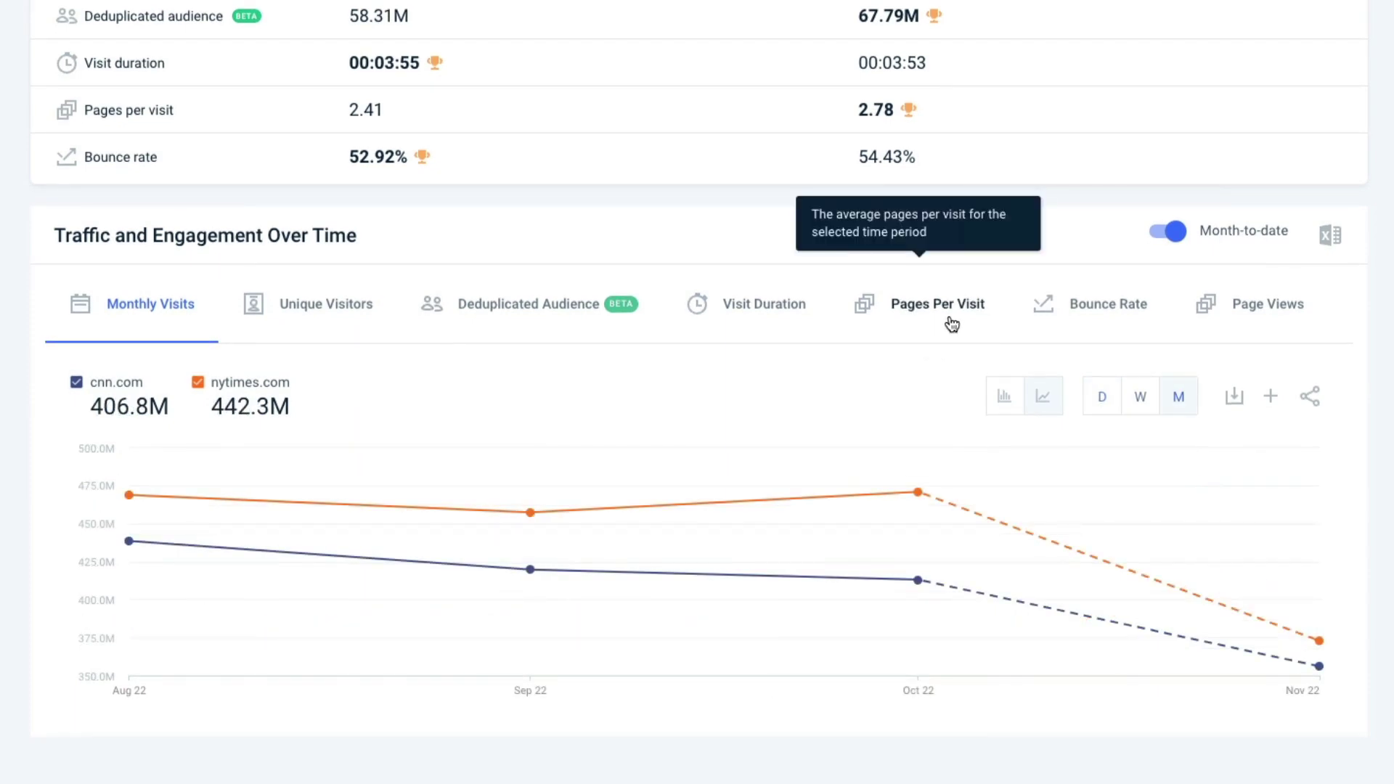
Step: Switch the over-time chart to the Pages Per Visit metric
left_click(952, 325)
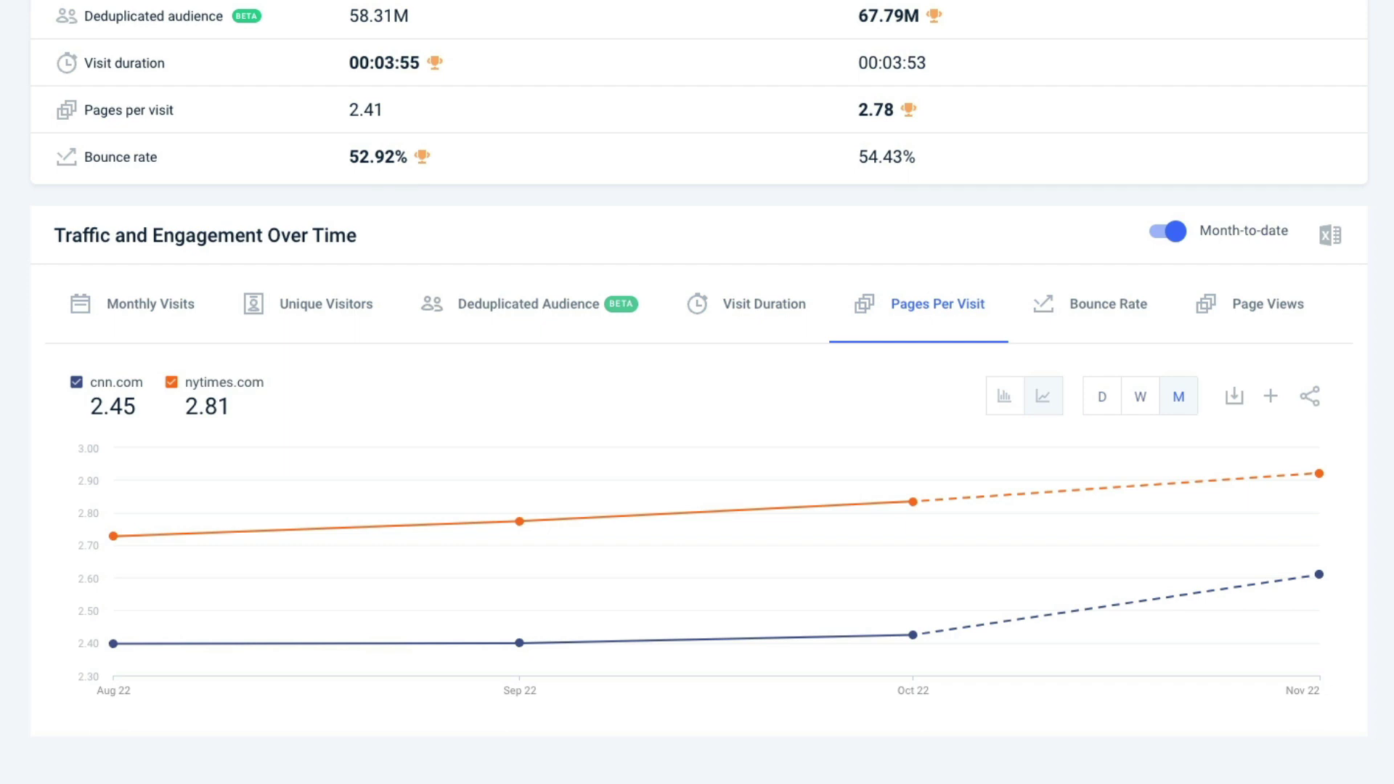
Step: Set the pages-per-visit chart to daily (D) granularity
left_click(1092, 395)
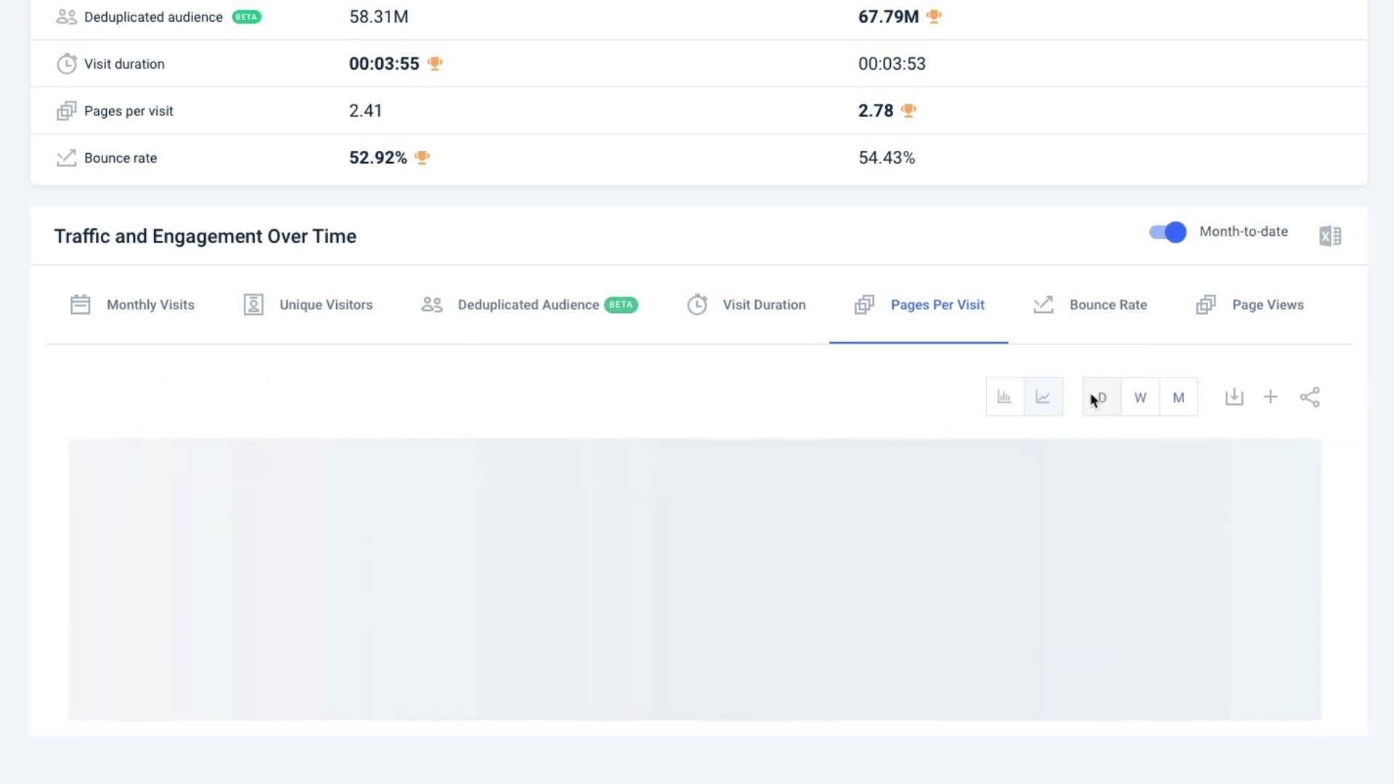